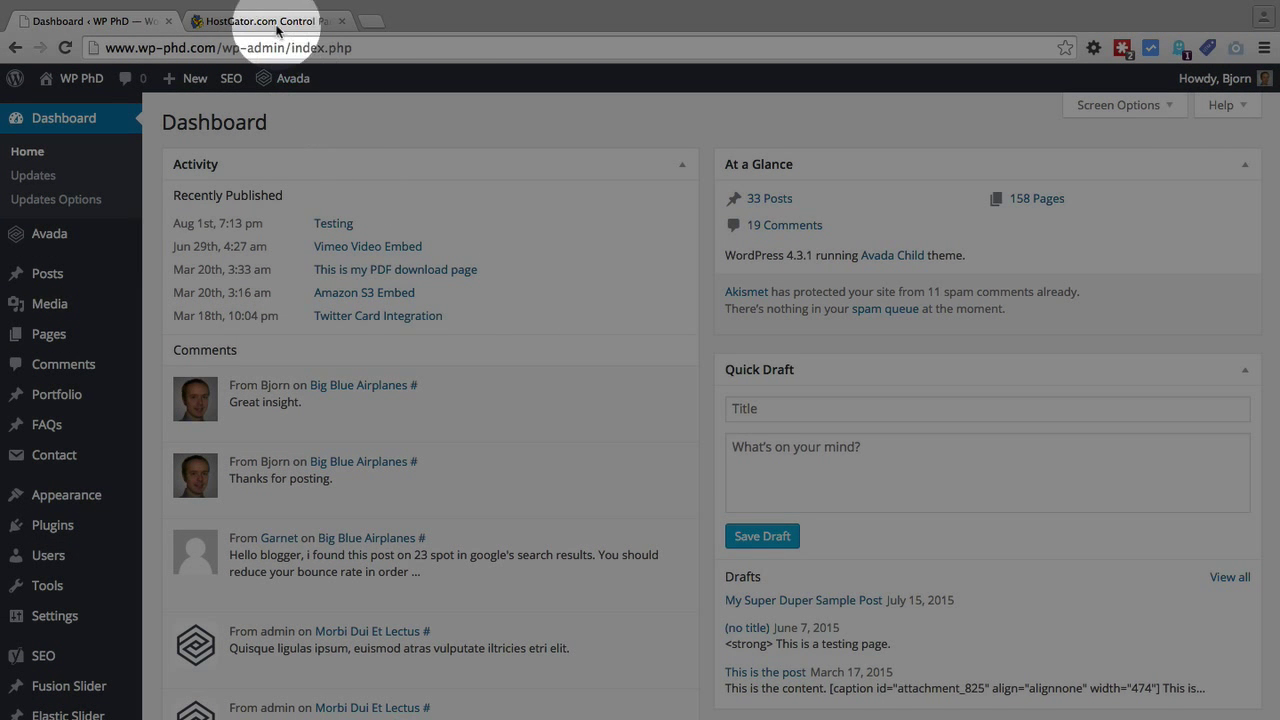
Step: In the HostGator control panel, open File Manager at the document root for wp-phd.com and open wp-config.php for editing
left_click(237, 22)
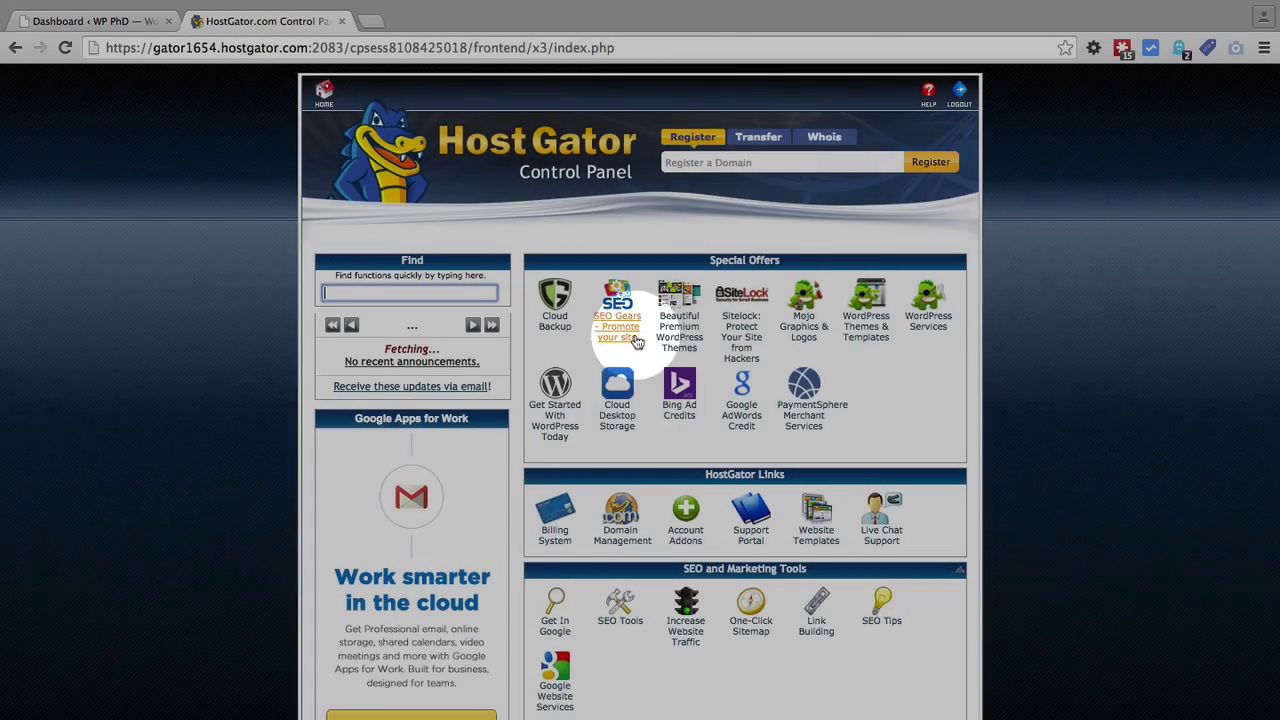
scroll(634, 341, "down", 8)
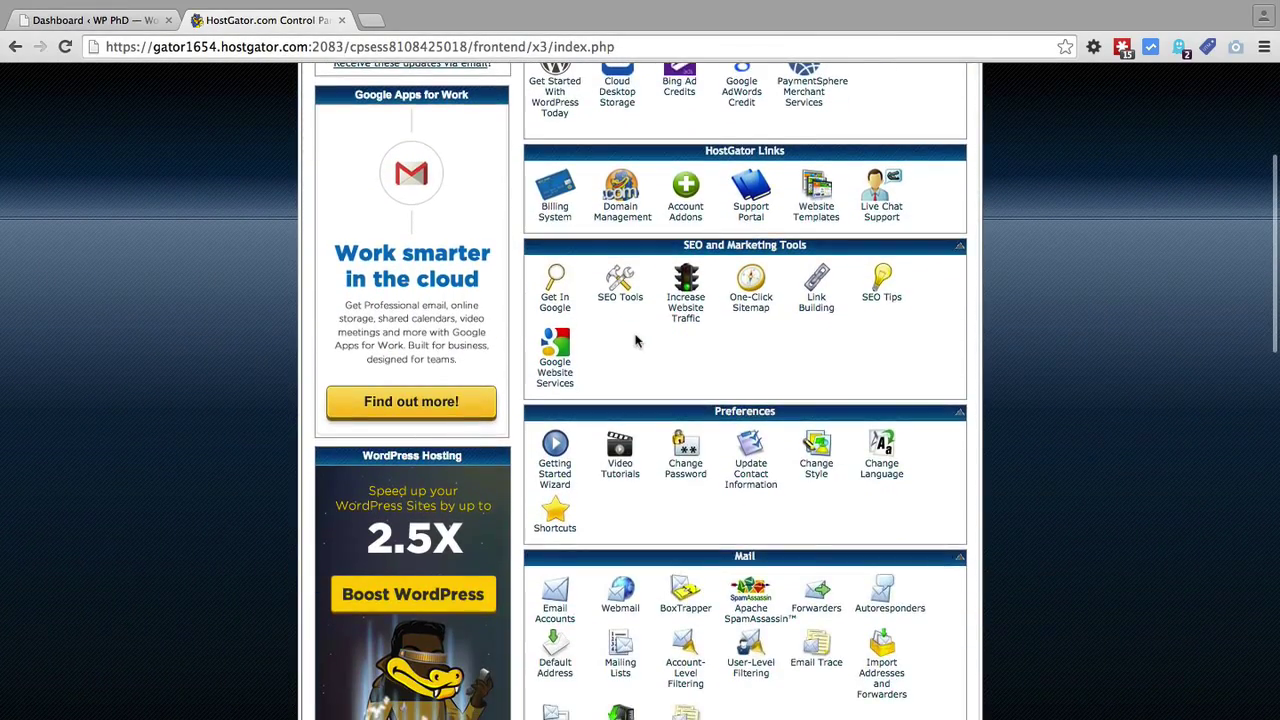
scroll(634, 341, "down", 6)
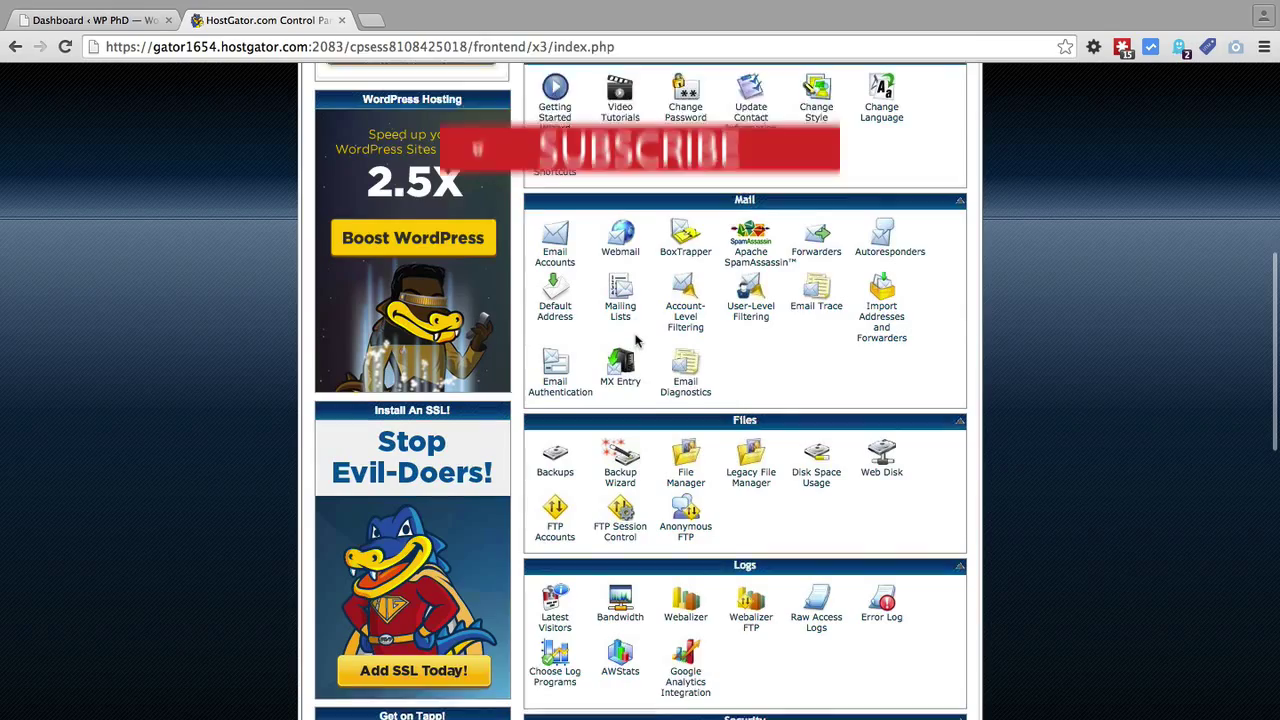
left_click(686, 455)
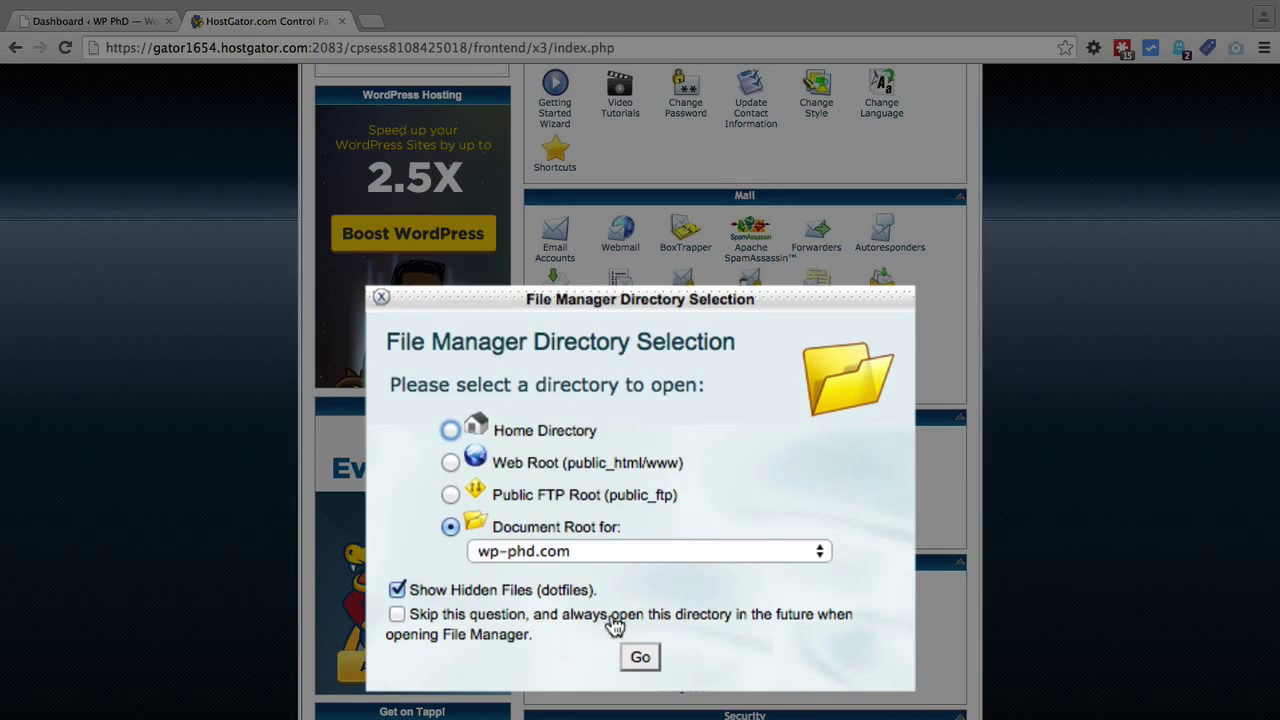
left_click(640, 657)
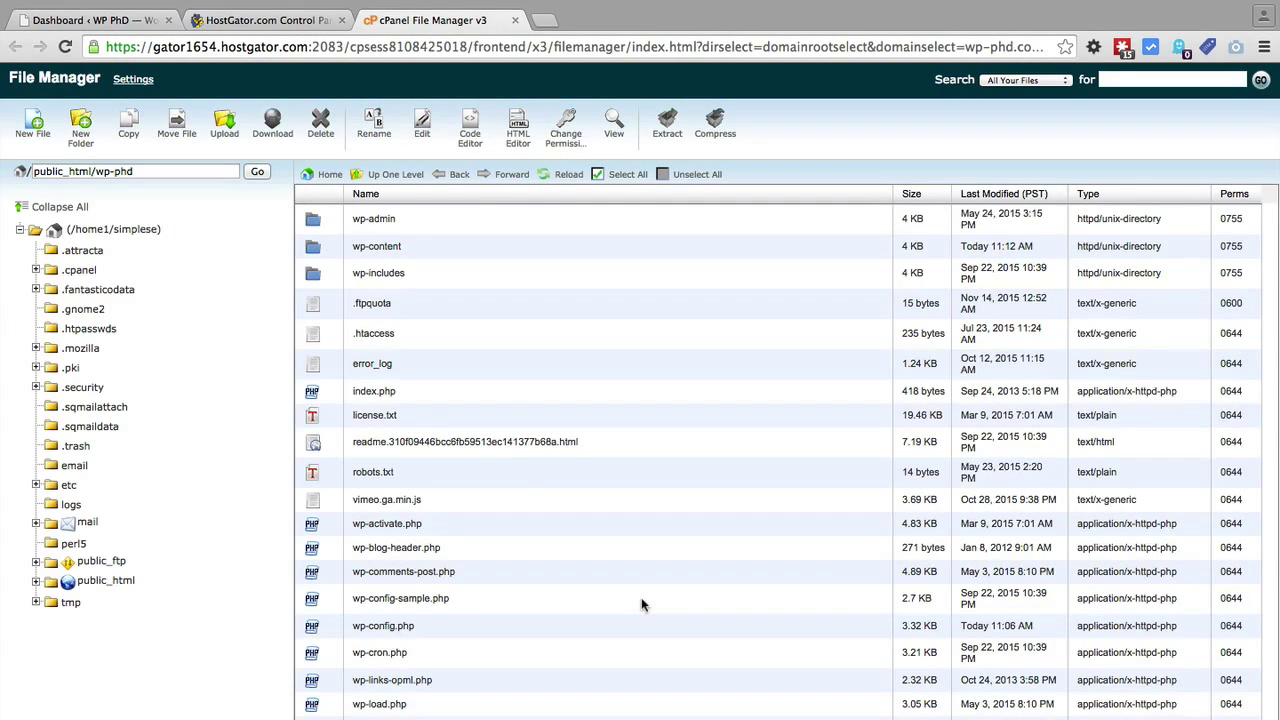
scroll(507, 460, "down", 2)
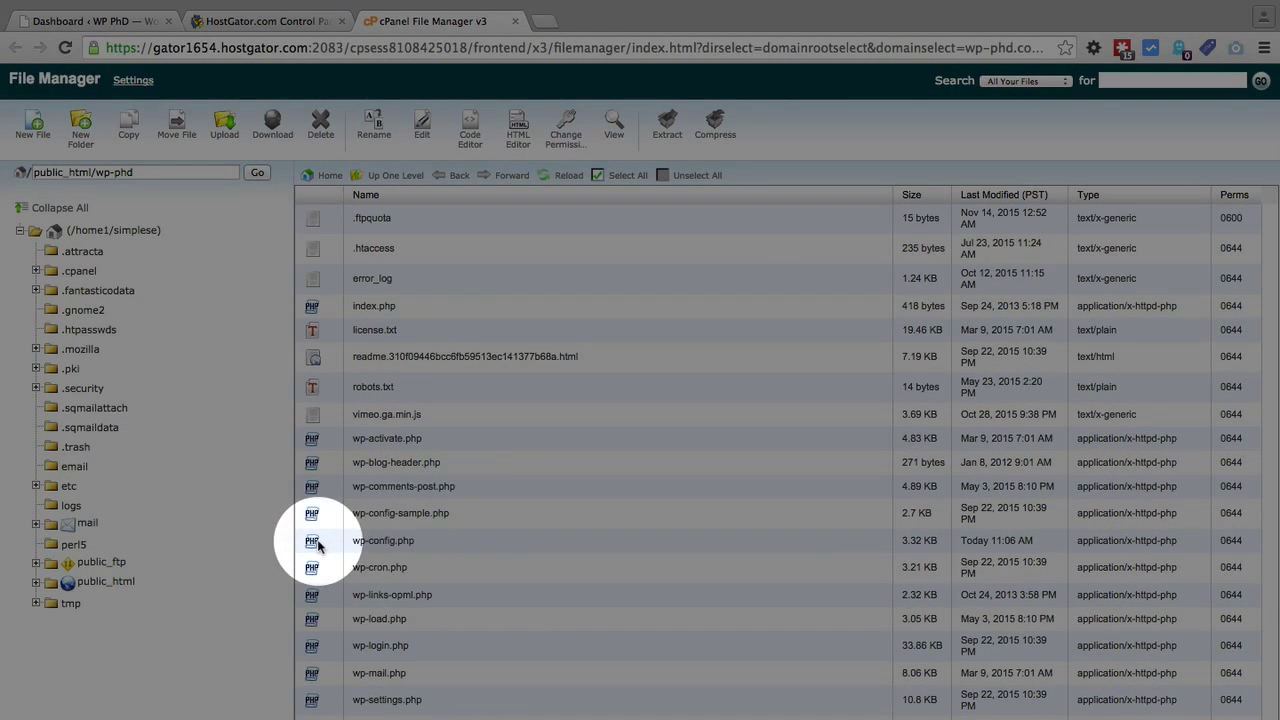
left_click(318, 542)
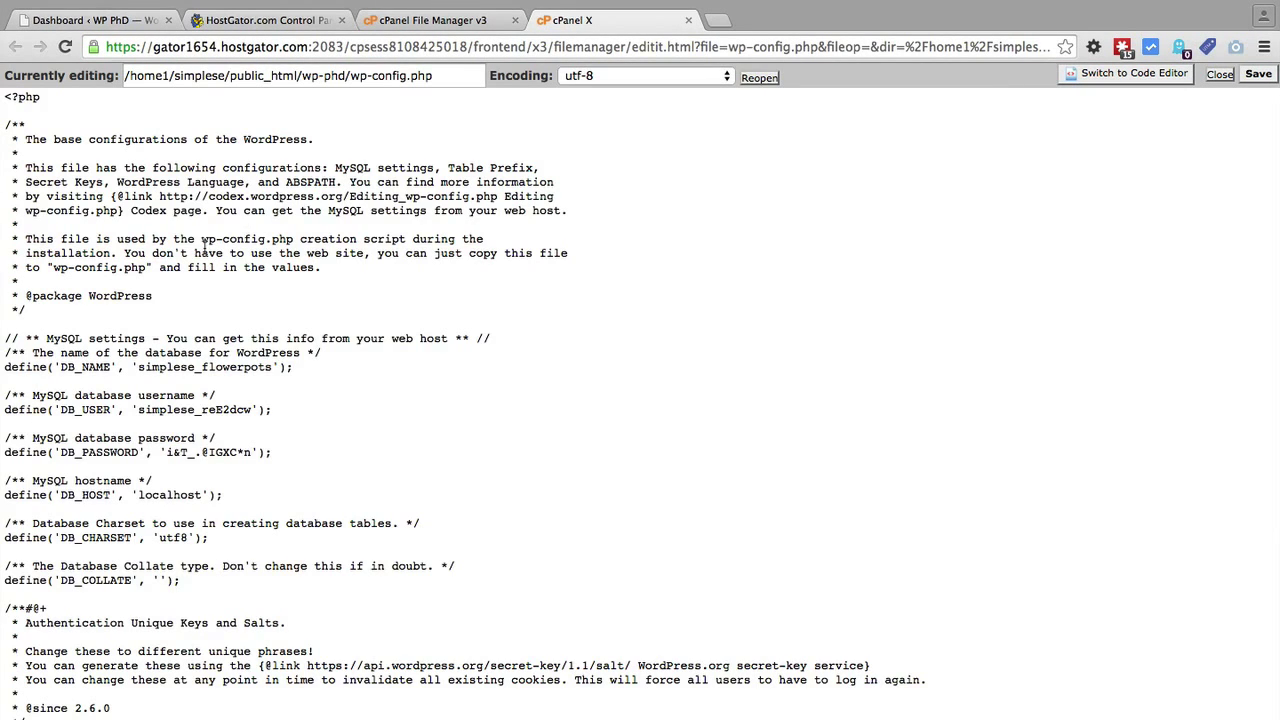
Step: Paste the copied line define('WP_POST_REVISIONS', 3); on its own line above the "That's all, stop editing!" comment in wp-config.php
scroll(204, 245, "down", 10)
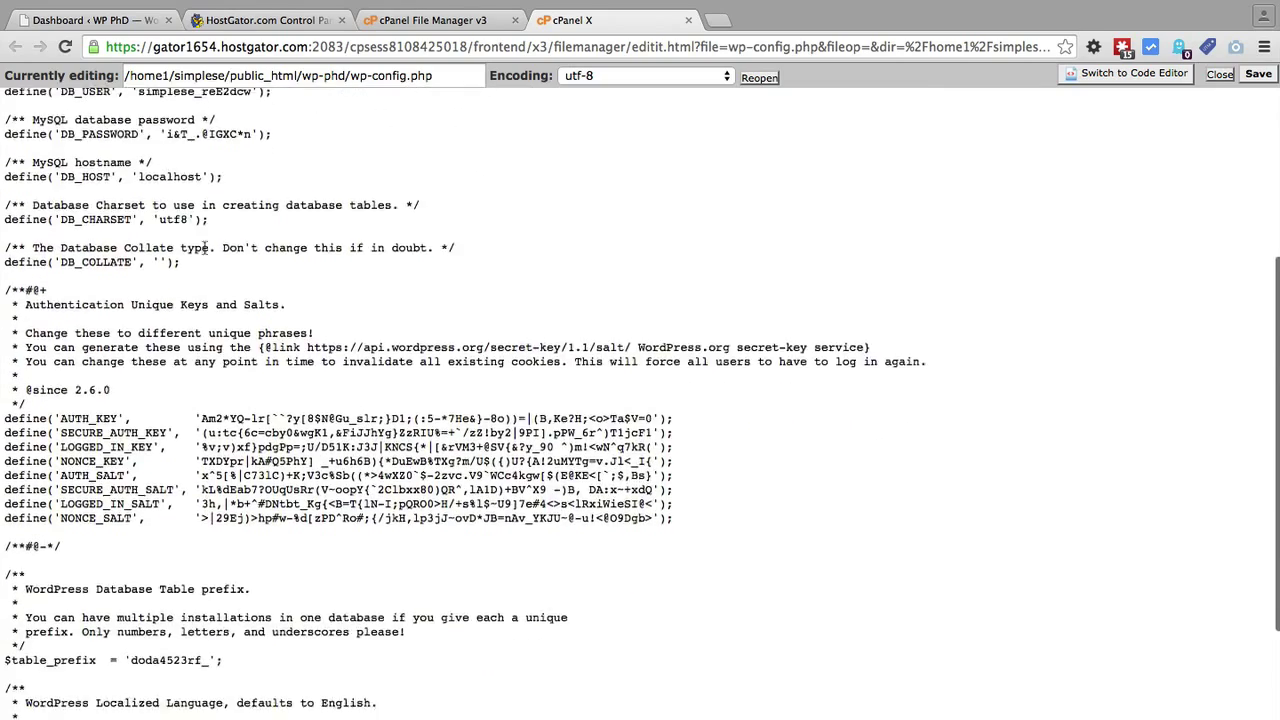
scroll(204, 245, "down", 2)
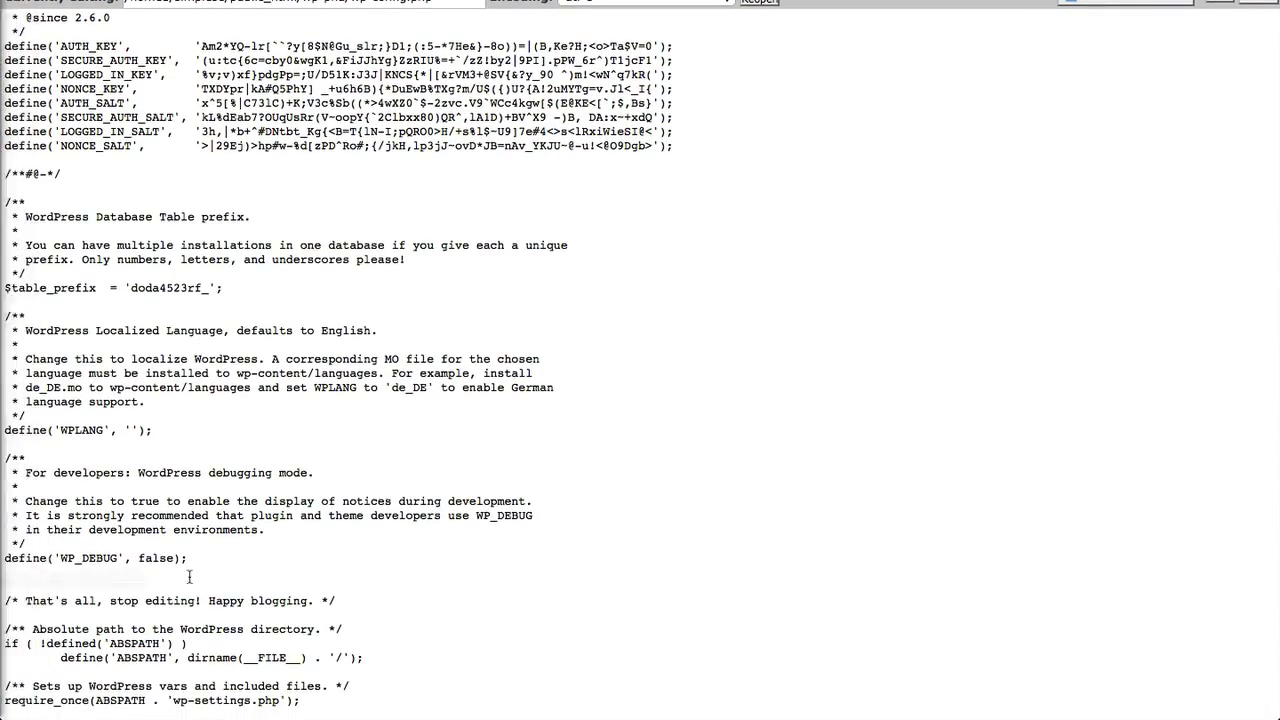
left_click_drag(338, 600, 6, 600)
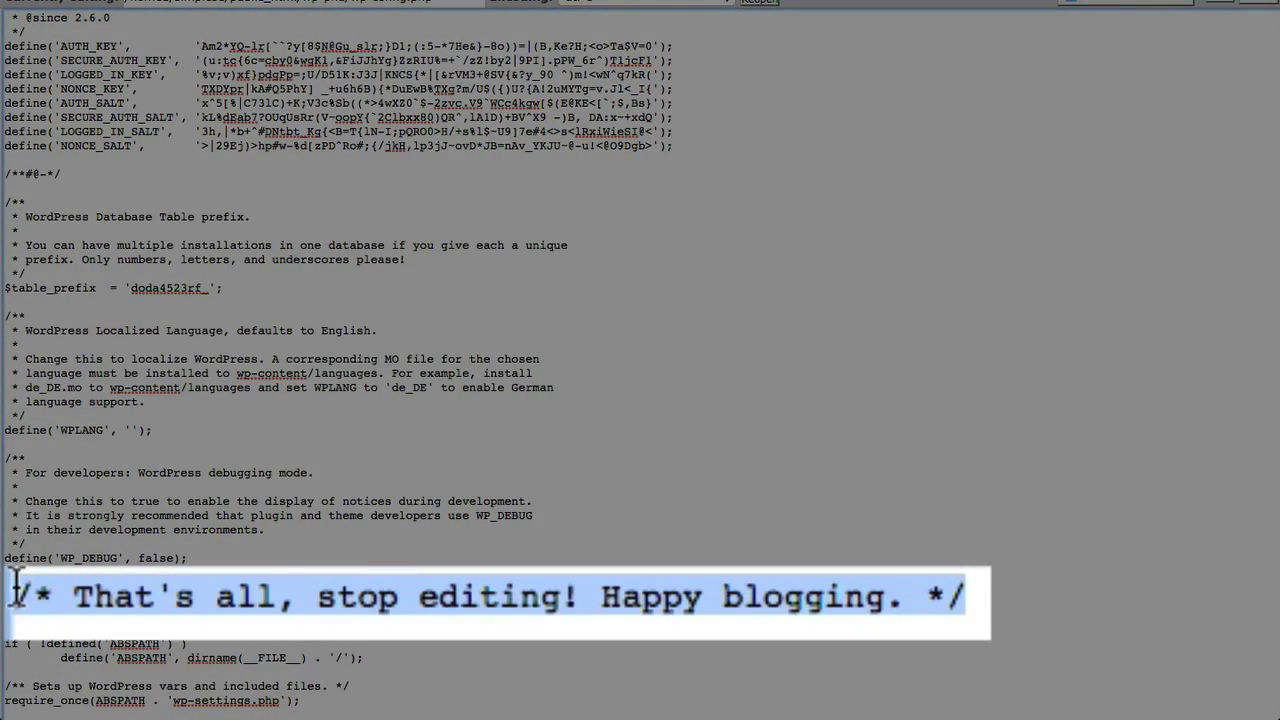
left_click(15, 580)
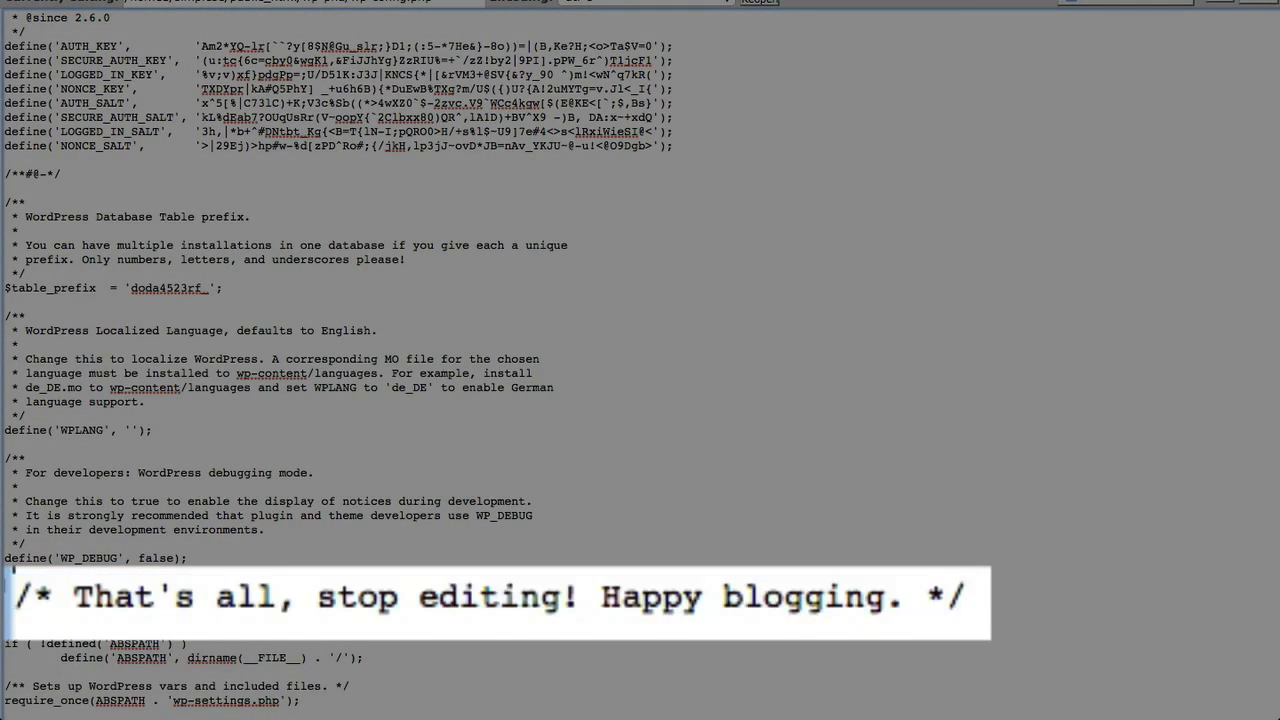
key("Return")
key("Up")
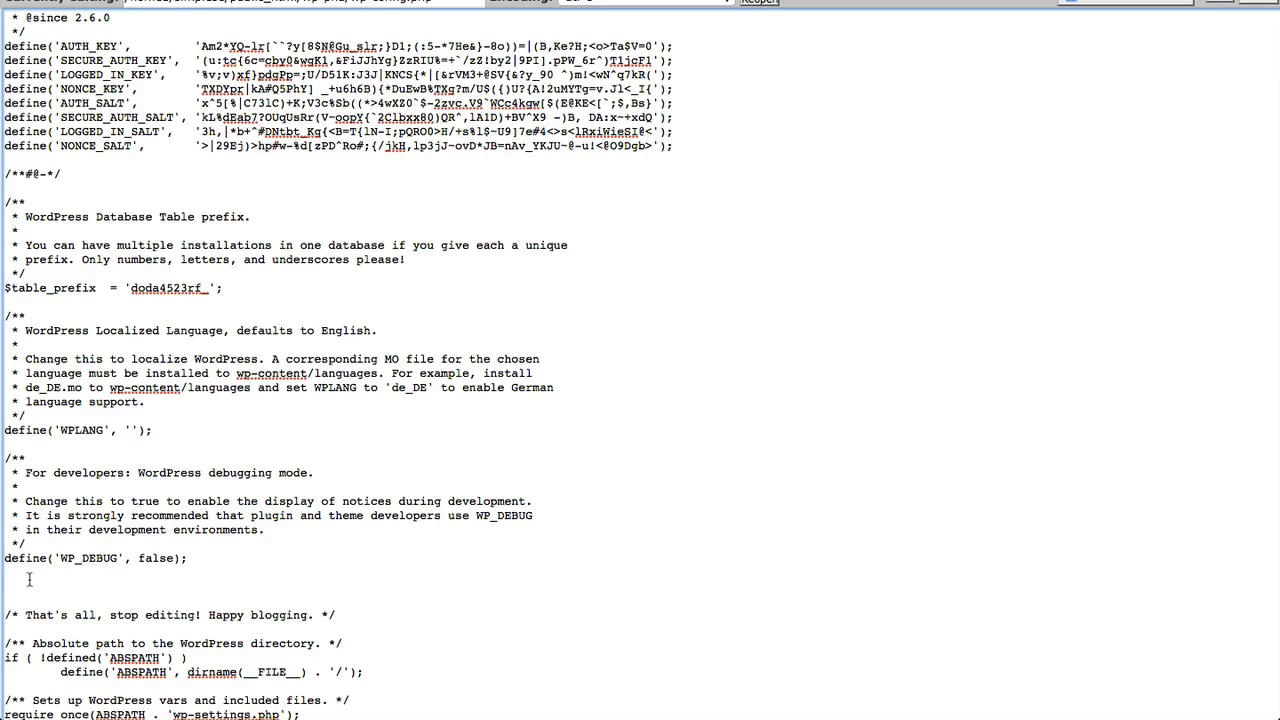
right_click(43, 594)
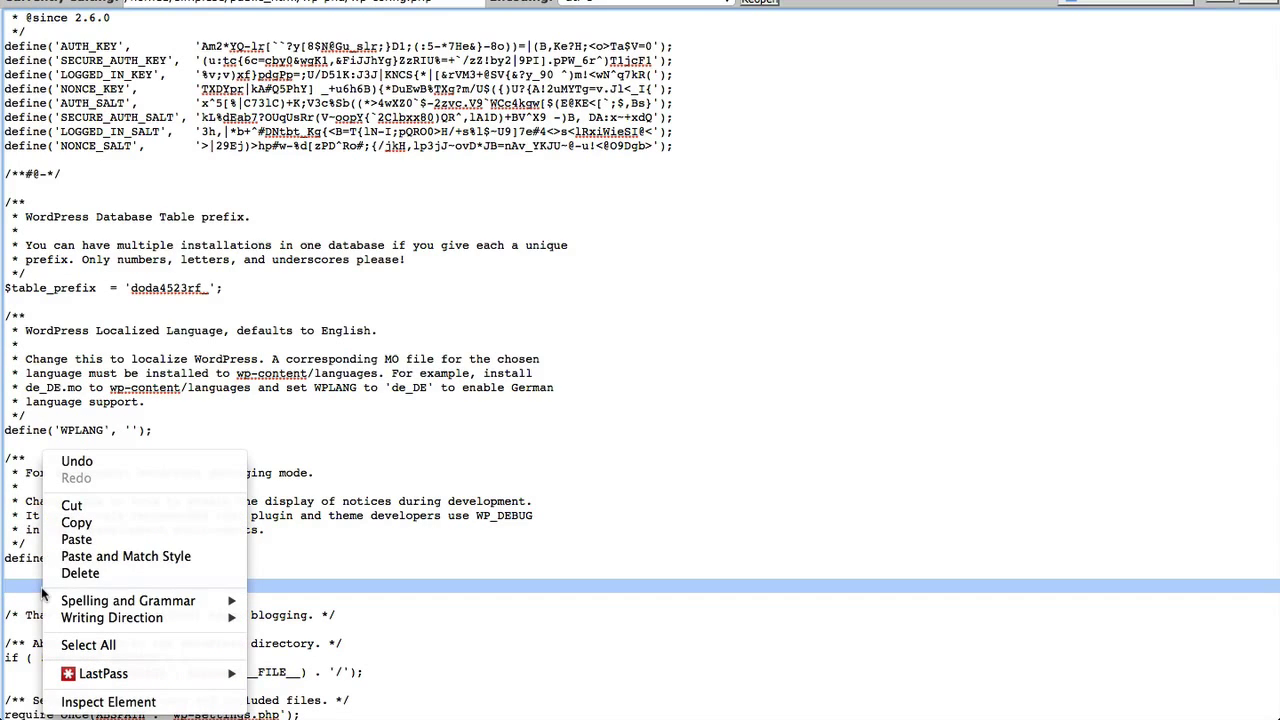
left_click(76, 540)
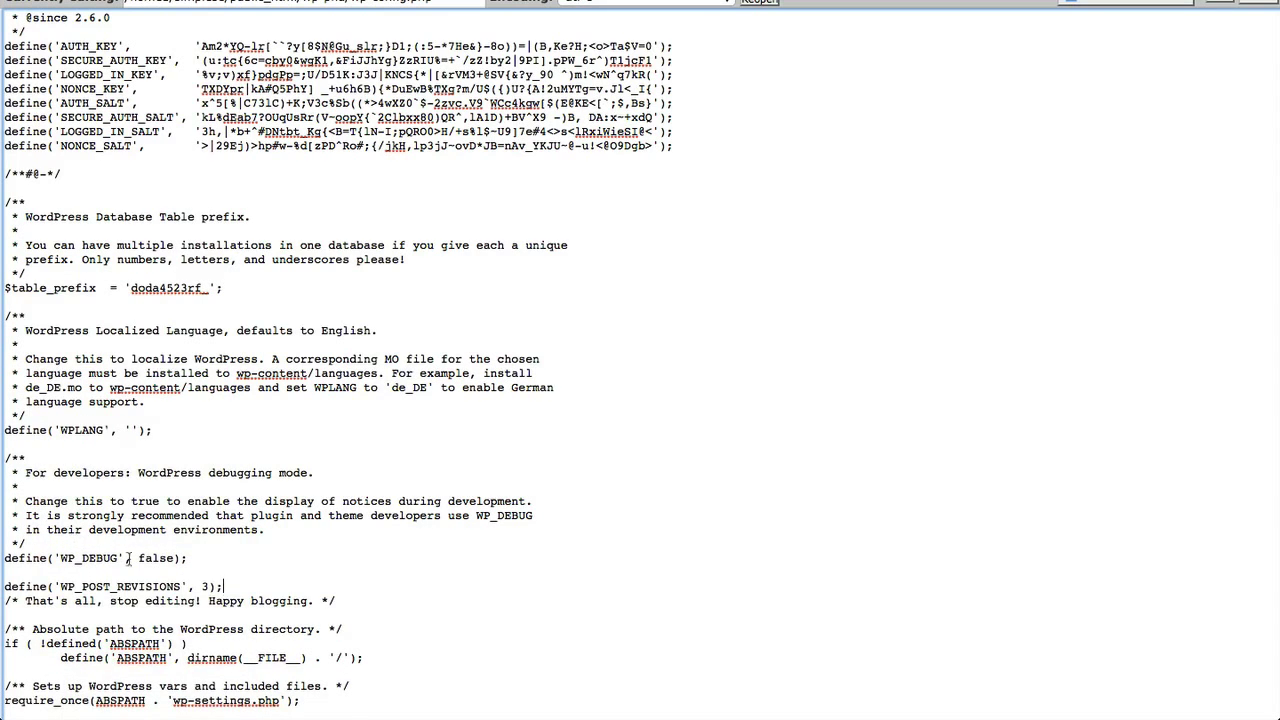
key("Return")
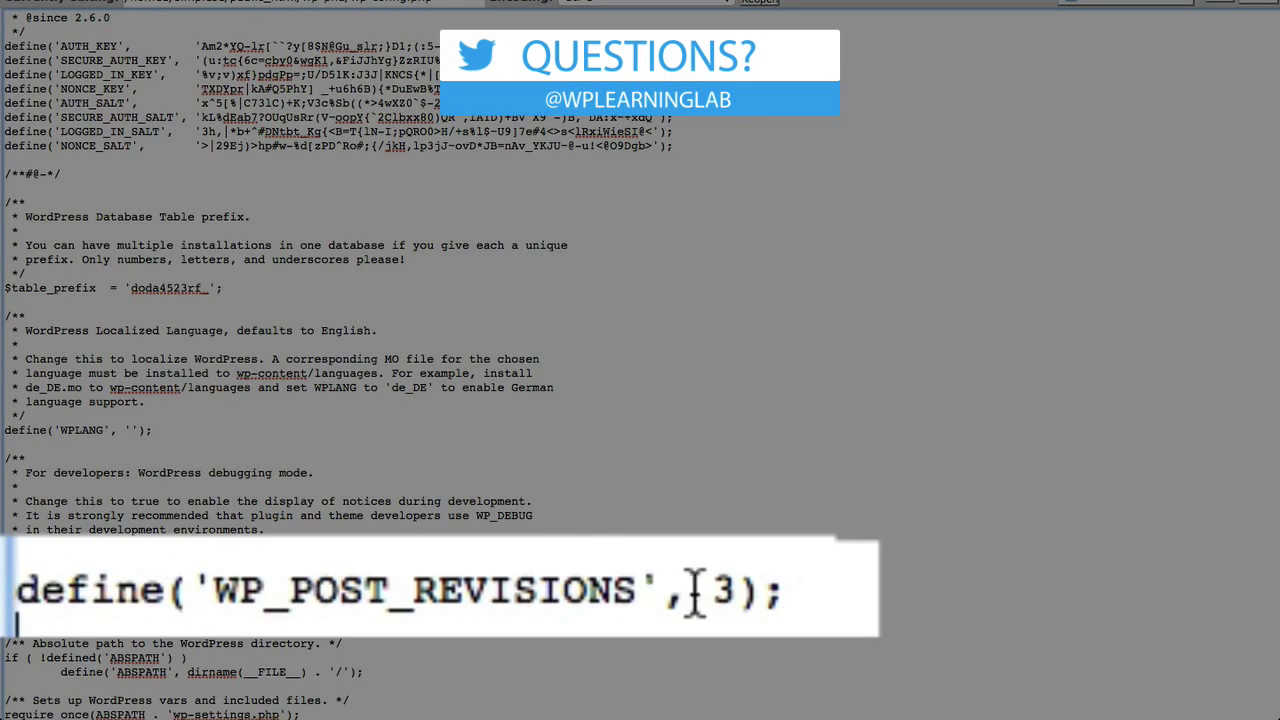
Step: Try 5 and 10 as the revision limit in the WP_POST_REVISIONS line
left_click_drag(738, 592, 708, 598)
left_click(830, 592)
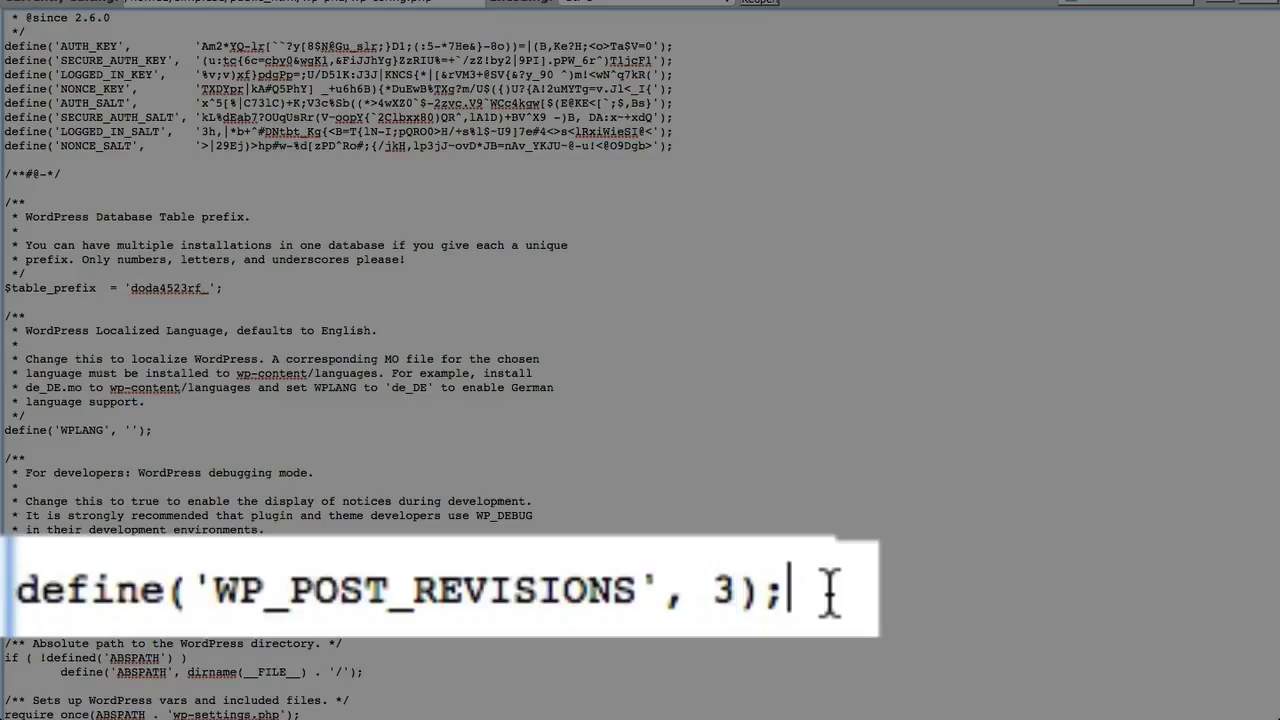
left_click(726, 605)
key("Right")
key("BackSpace")
type("5")
key("BackSpace")
type("10")
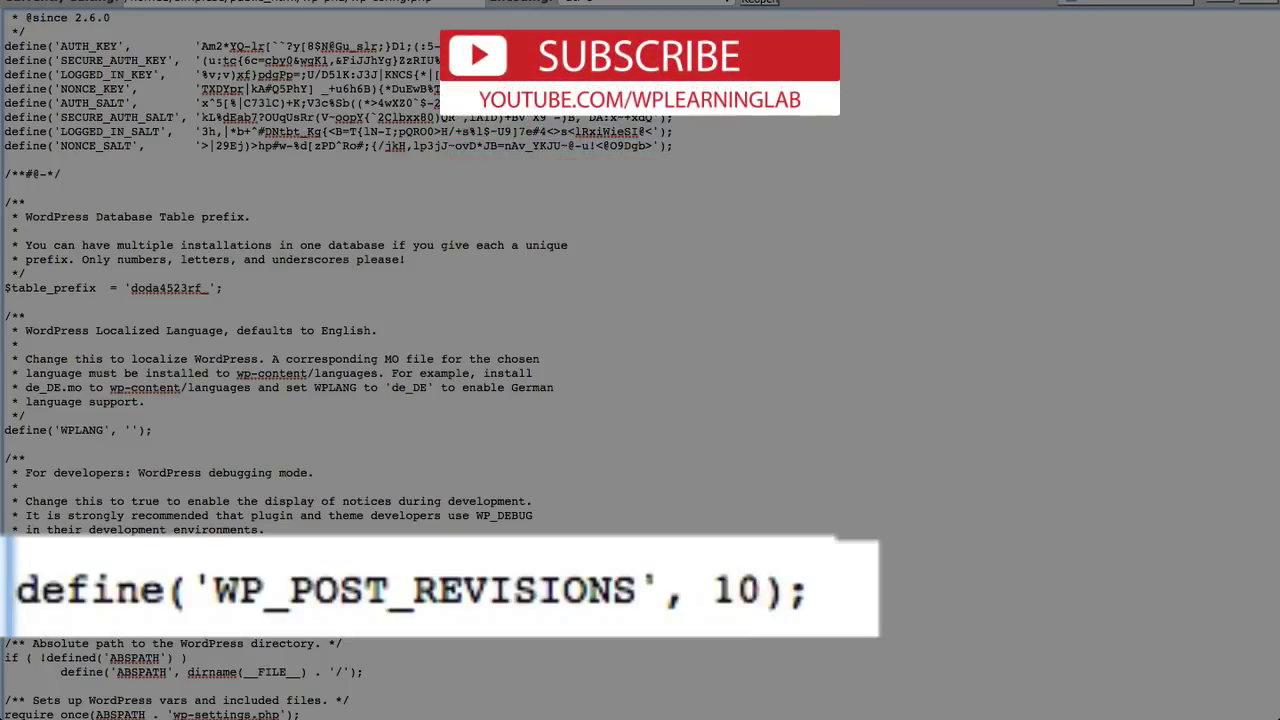
Step: Replace the WP_POST_REVISIONS value with false to turn off post revisions
key("BackSpace")
key("BackSpace")
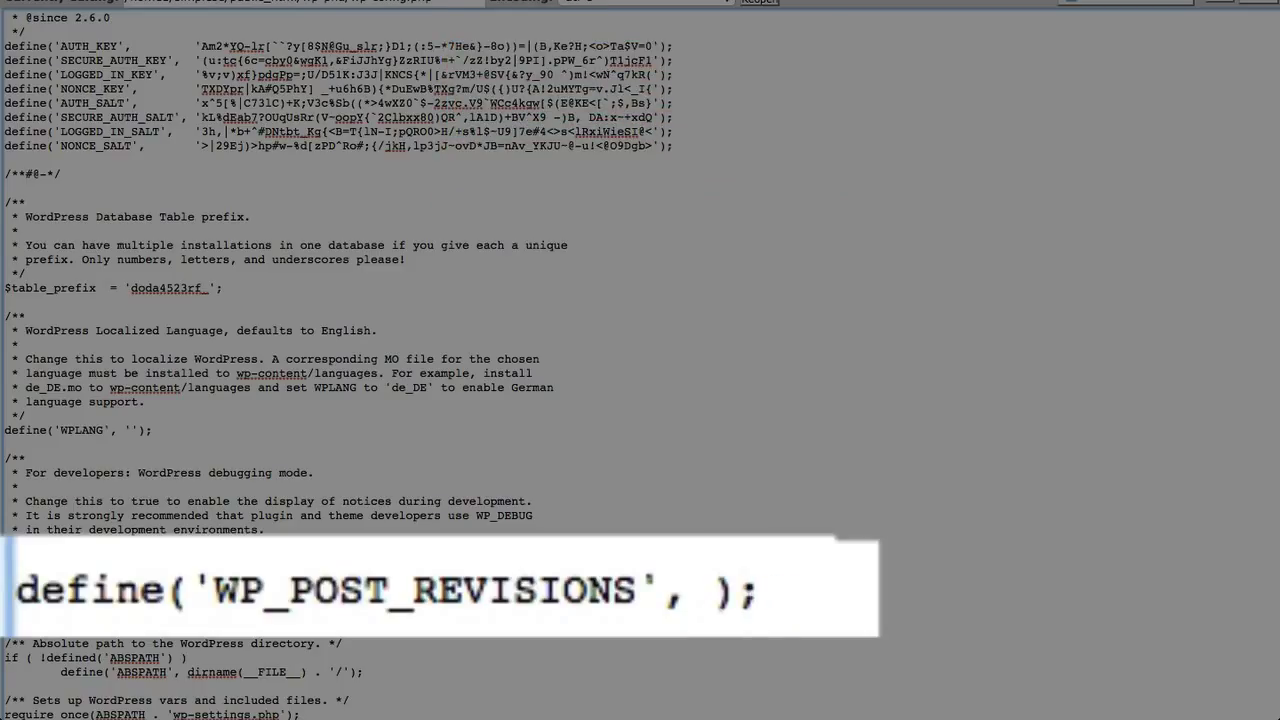
type("fale")
key("BackSpace")
type("se")
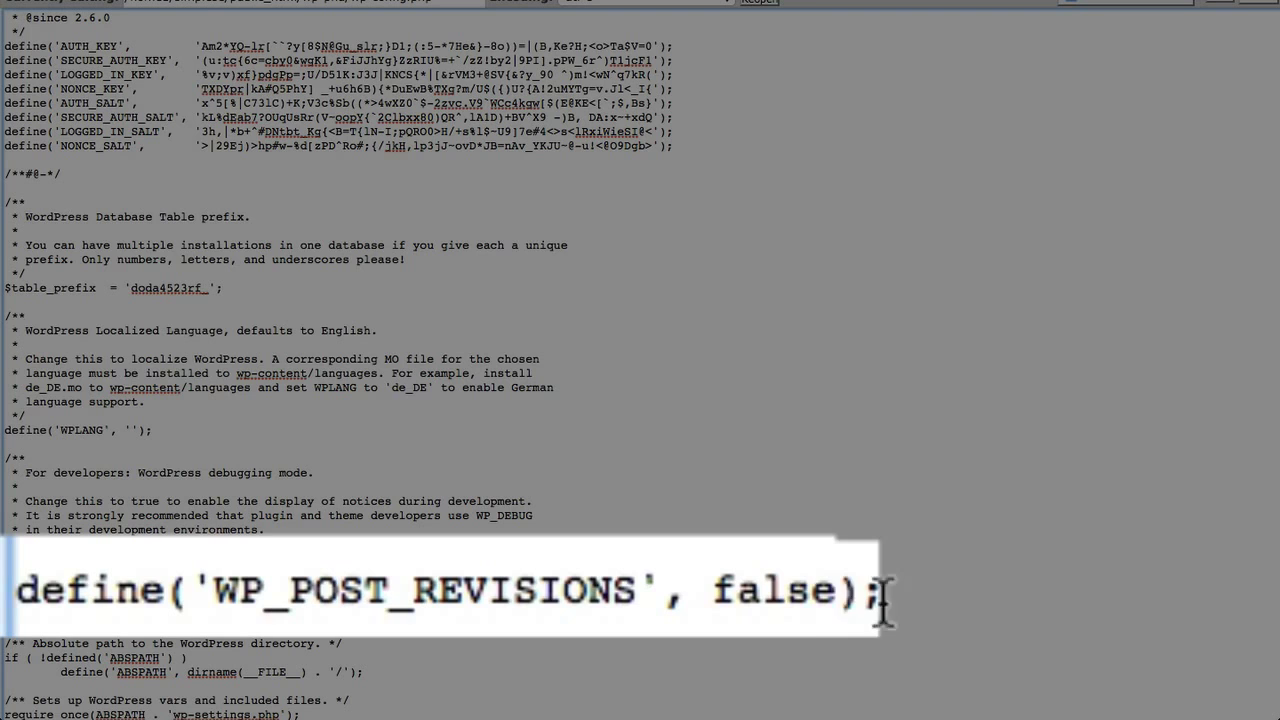
Step: Set the WP_POST_REVISIONS value to 3 and save wp-config.php
double_click(793, 585)
type("3")
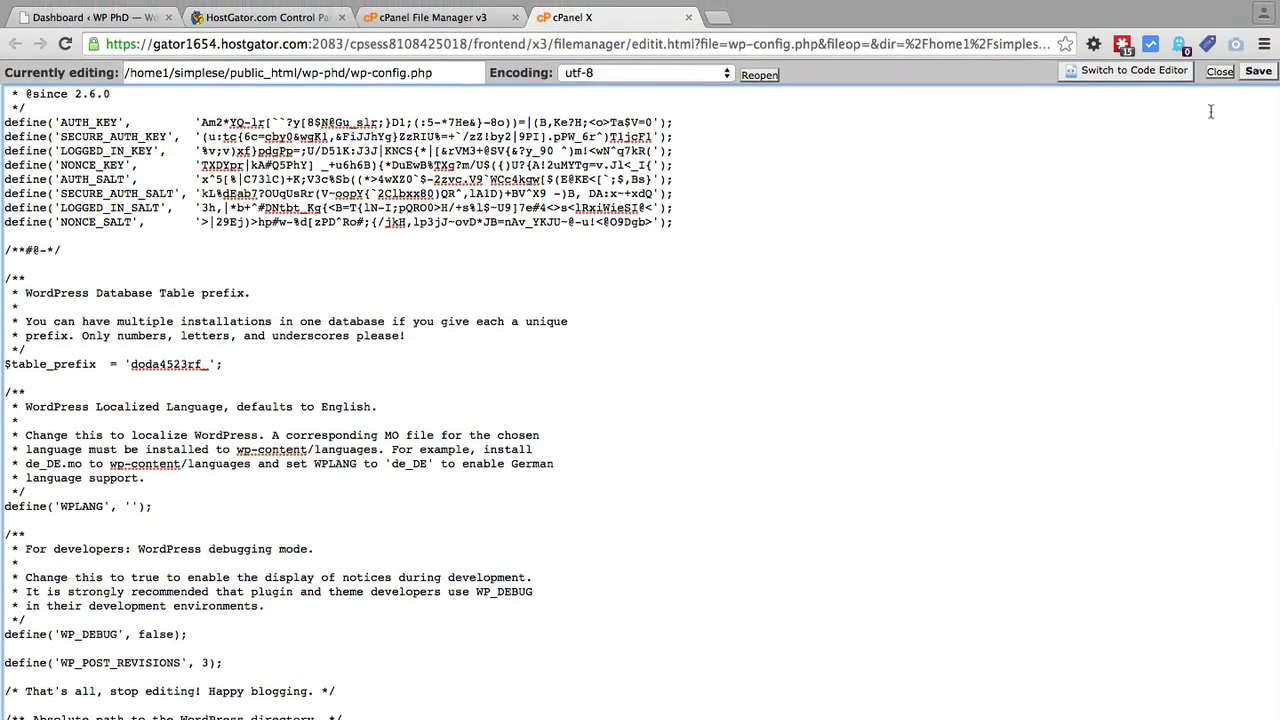
left_click(1257, 76)
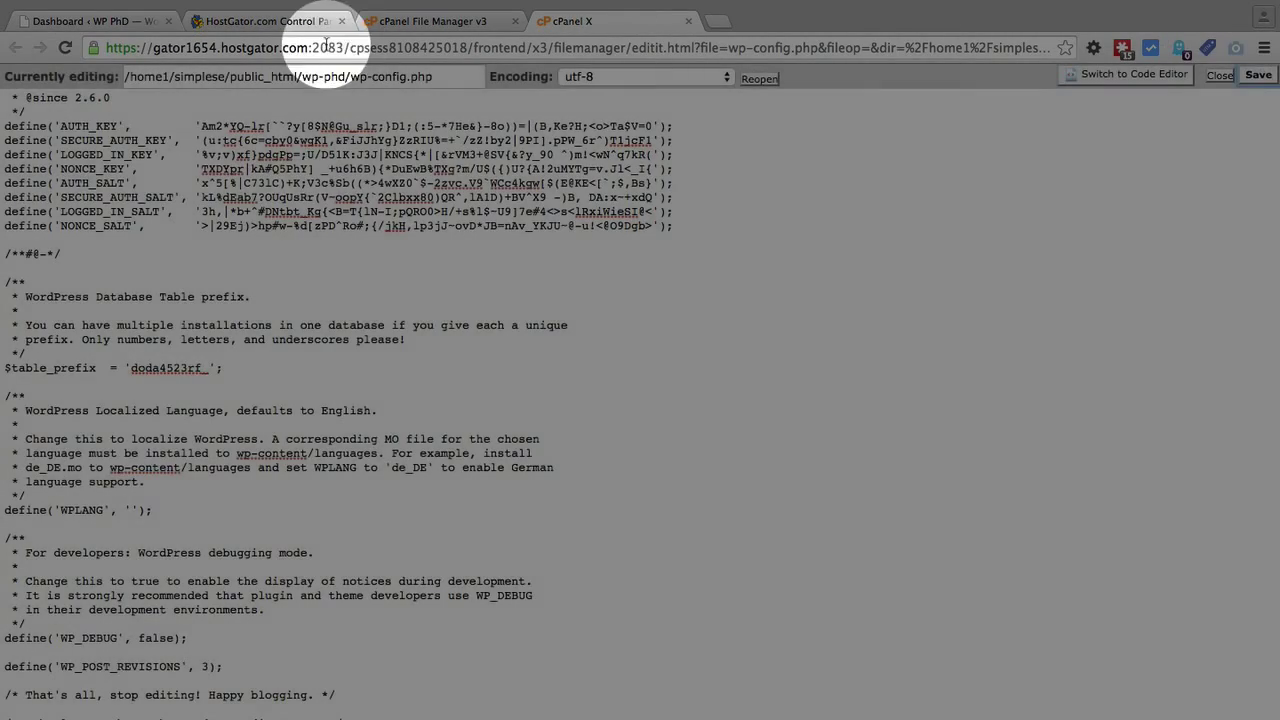
Step: Reload the WordPress dashboard, check the WP PhD site's front page, and return to the dashboard
left_click(110, 20)
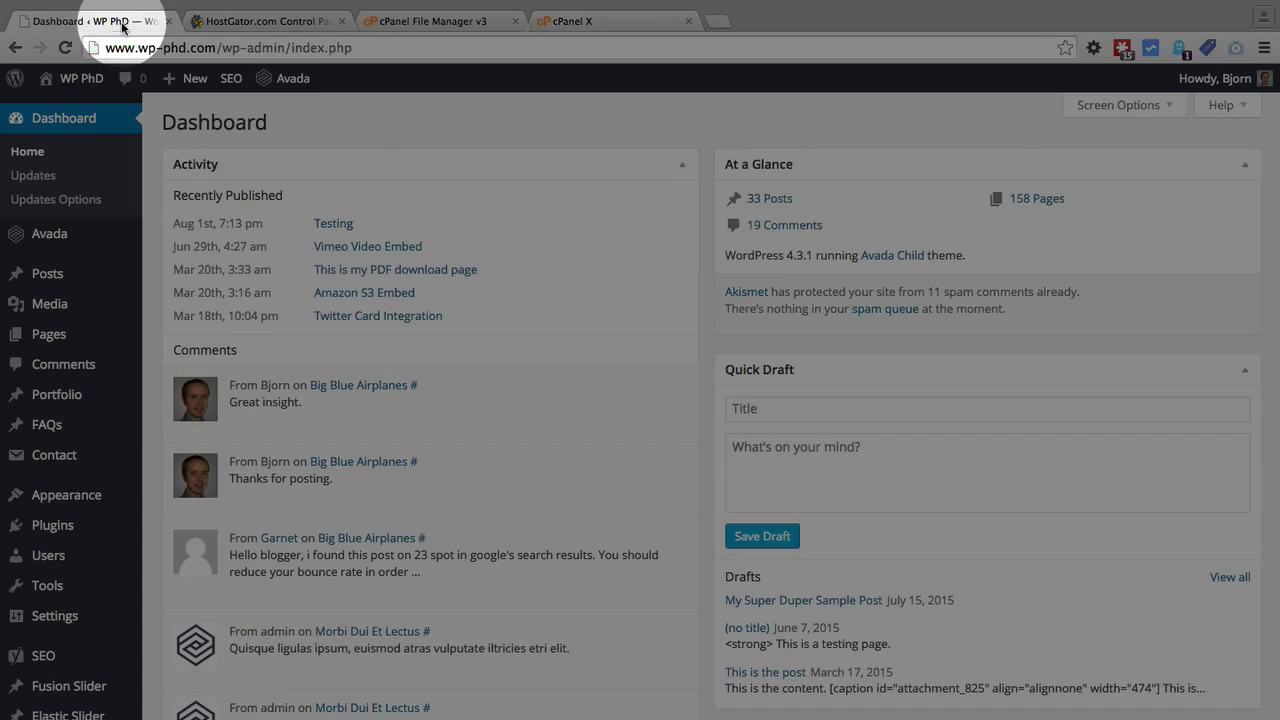
left_click(65, 48)
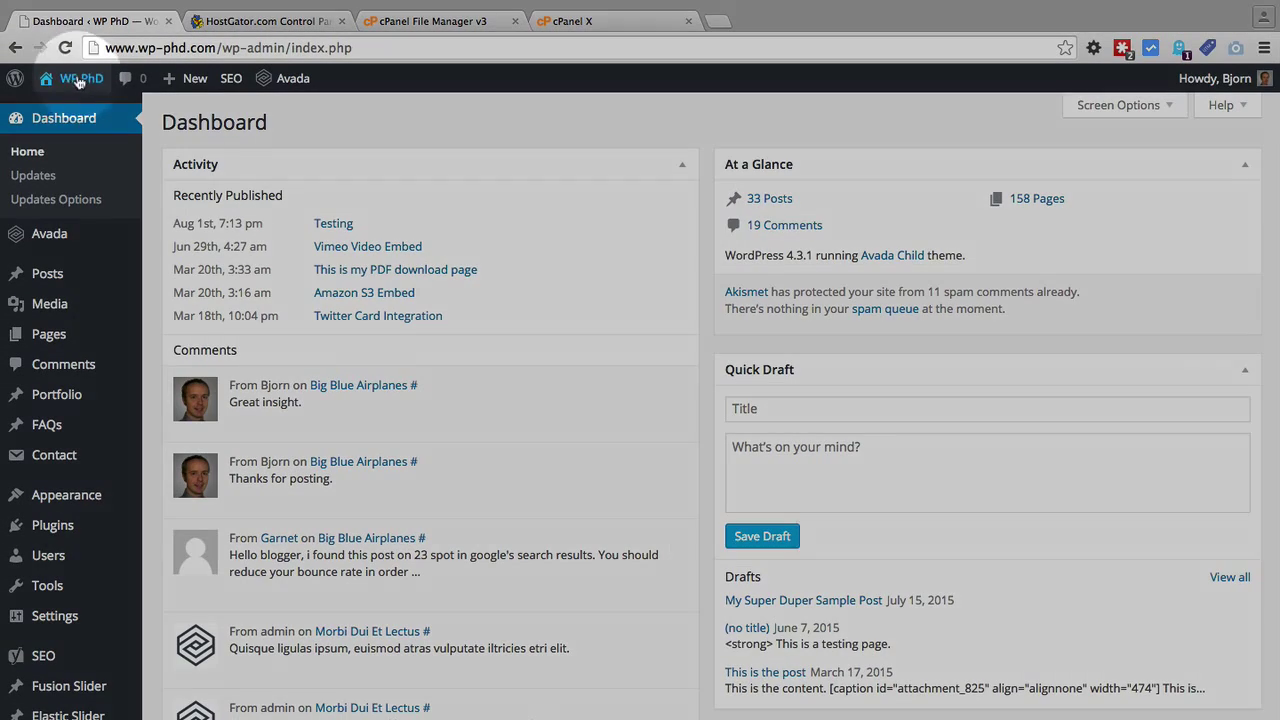
mouse_move(79, 82)
left_click(63, 110)
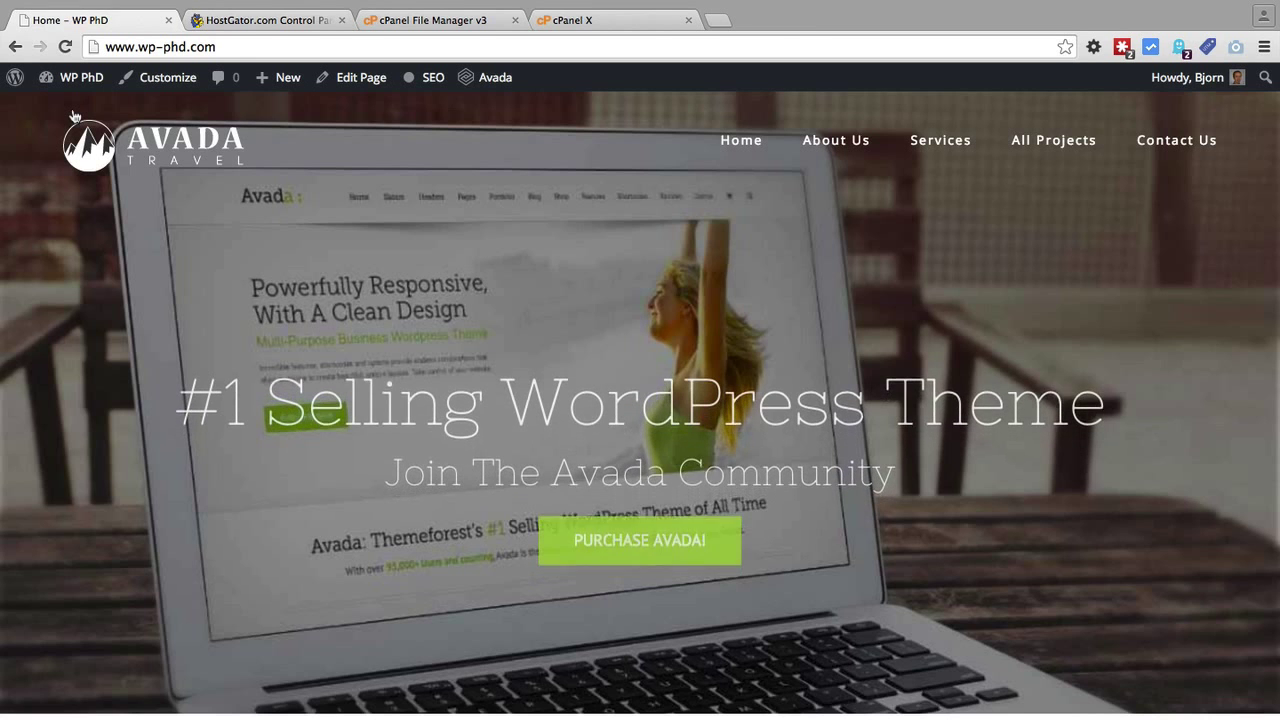
left_click(15, 47)
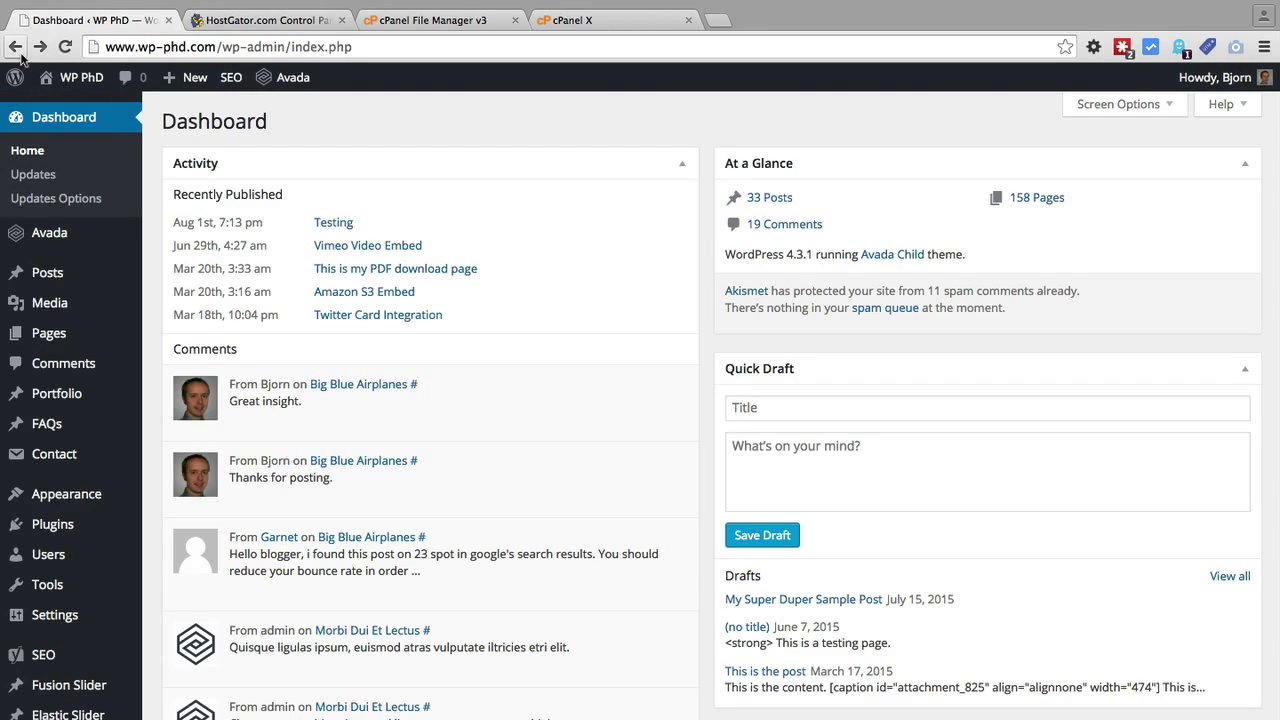